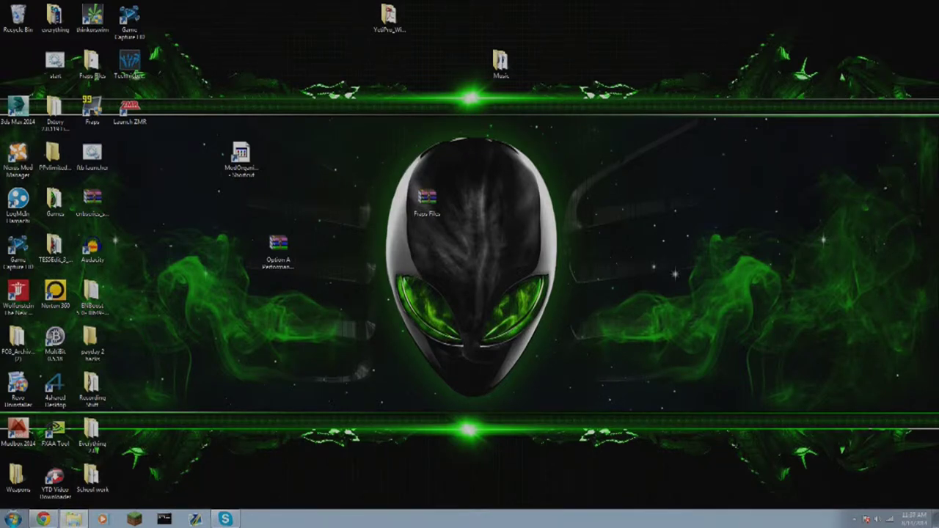
# Open Windows Explorer and browse to Computer > OSDisk (C:) > Program Files (x86)
pyautogui.click(73, 519)
pyautogui.click(237, 283)
pyautogui.click(237, 304)
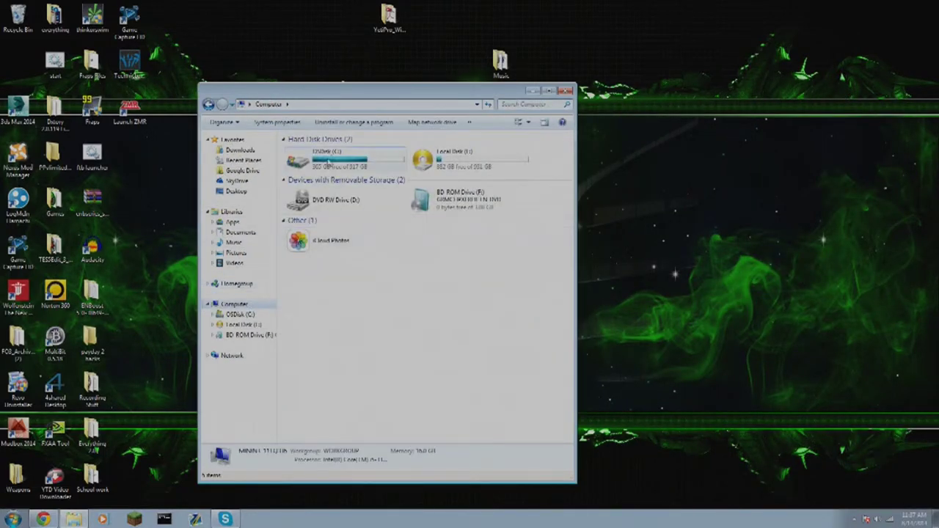
pyautogui.doubleClick(327, 162)
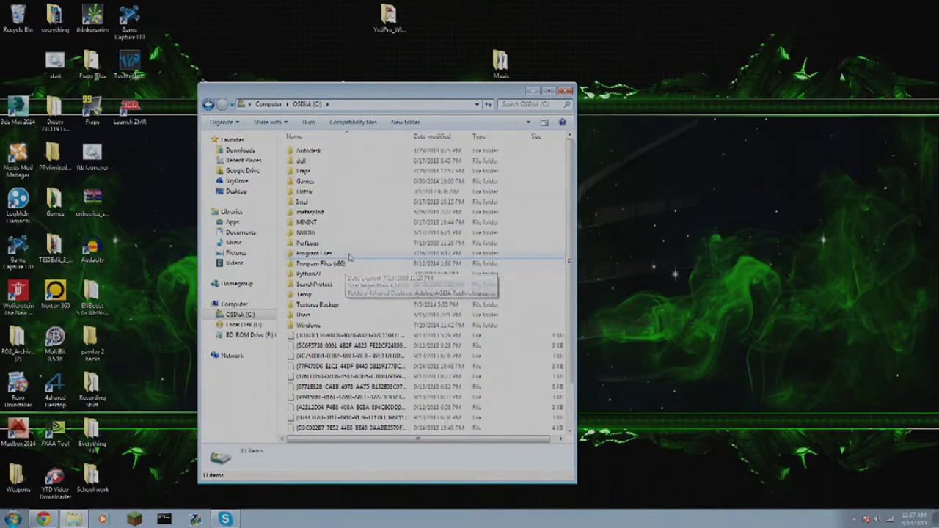
pyautogui.doubleClick(347, 260)
# Look for the game under Steam > SteamApps > common
pyautogui.scroll(-7, 360, 266)
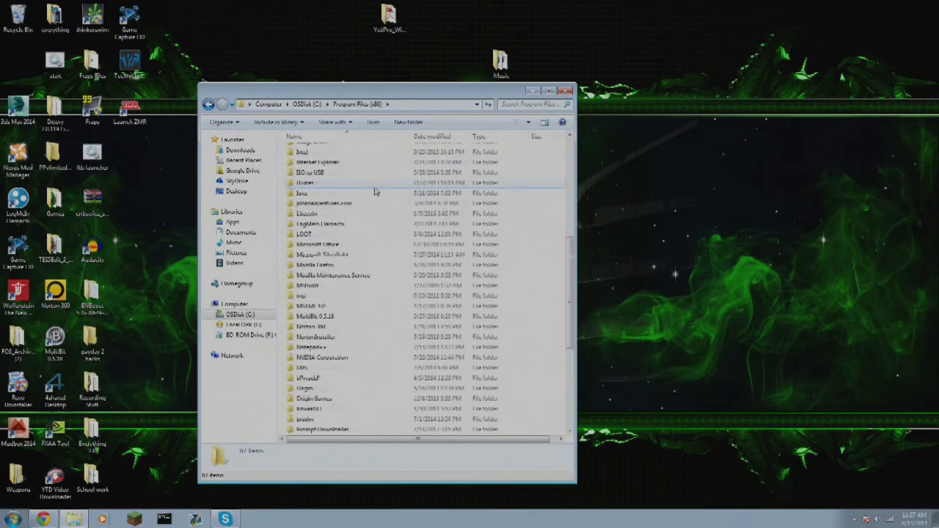
pyautogui.scroll(-7, 367, 269)
pyautogui.scroll(-6, 372, 272)
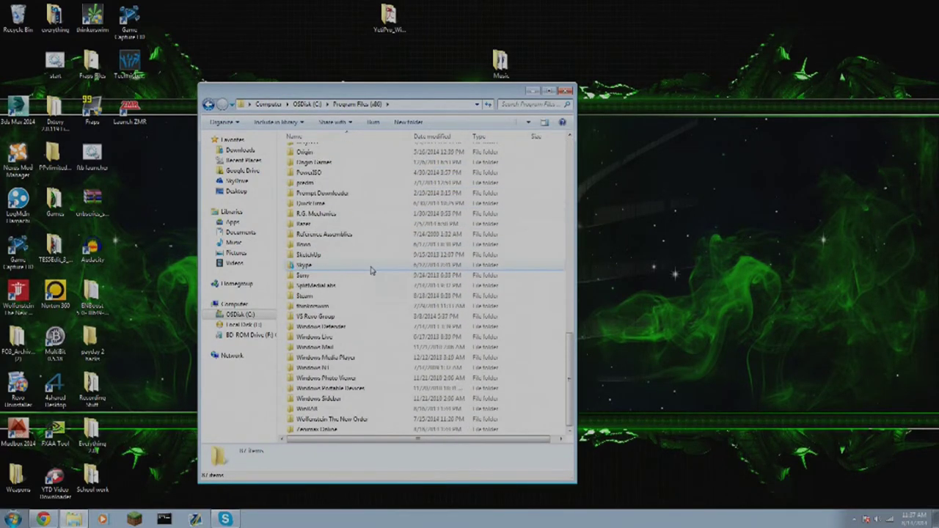
pyautogui.doubleClick(345, 297)
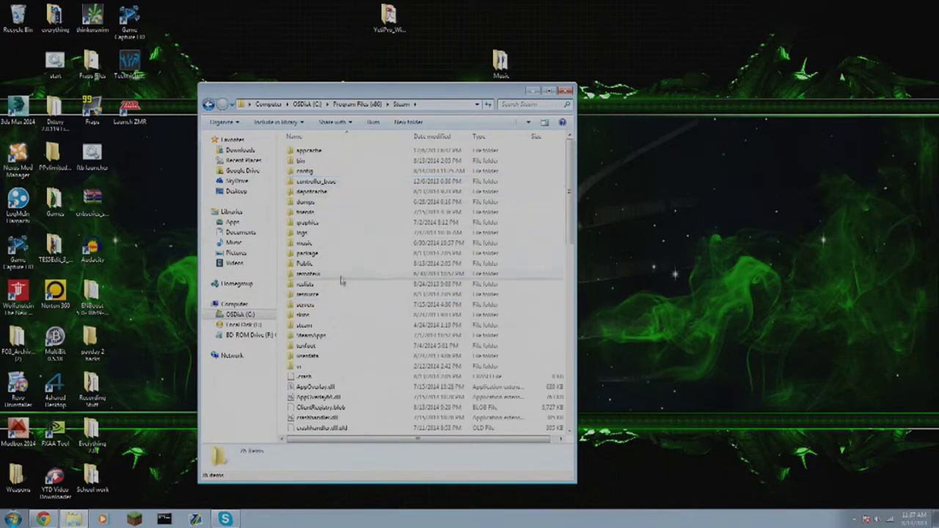
pyautogui.doubleClick(319, 335)
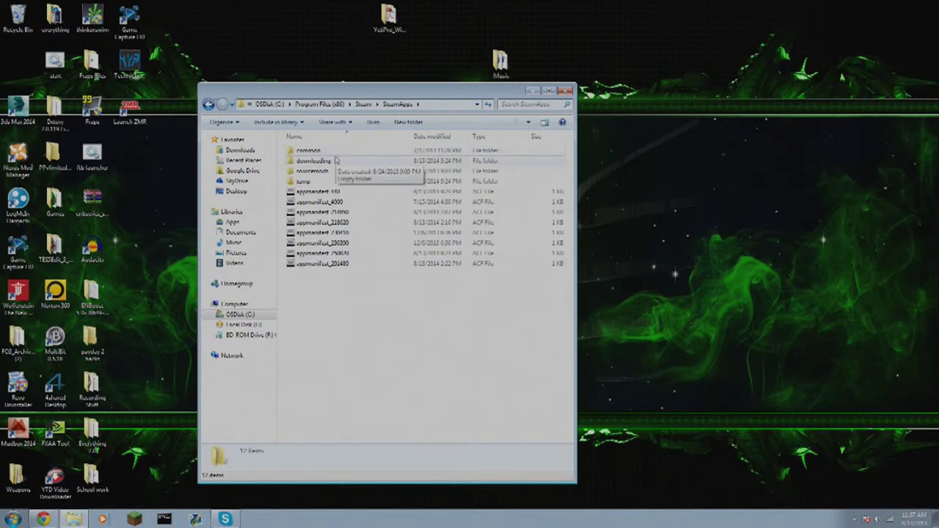
pyautogui.doubleClick(323, 150)
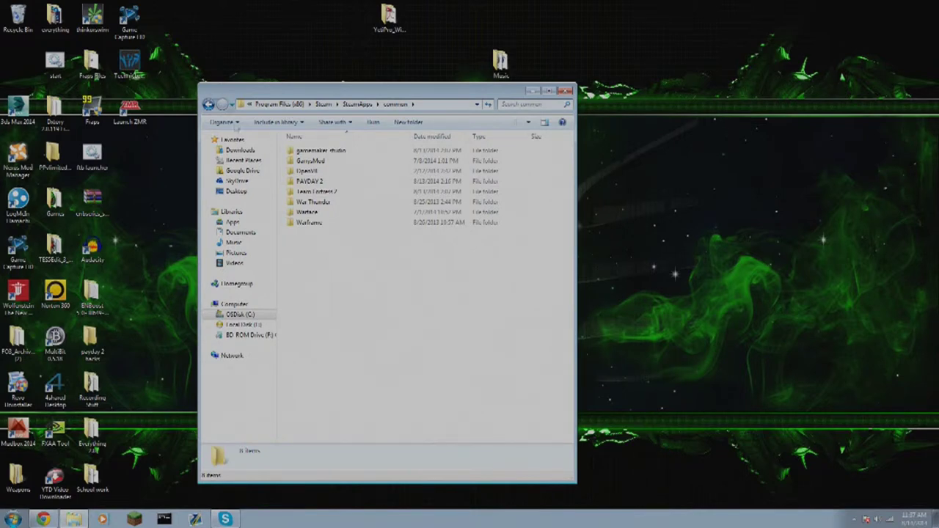
# Return to Program Files (x86) and open R.G. Mechanics > Skyrim - Legendary Edition to review its files
pyautogui.click(208, 104)
pyautogui.click(208, 104)
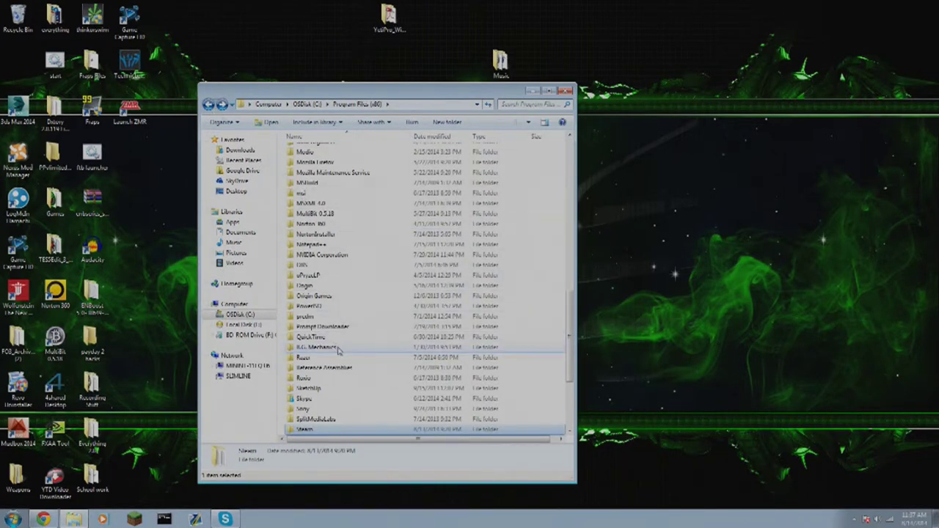
pyautogui.moveTo(317, 347)
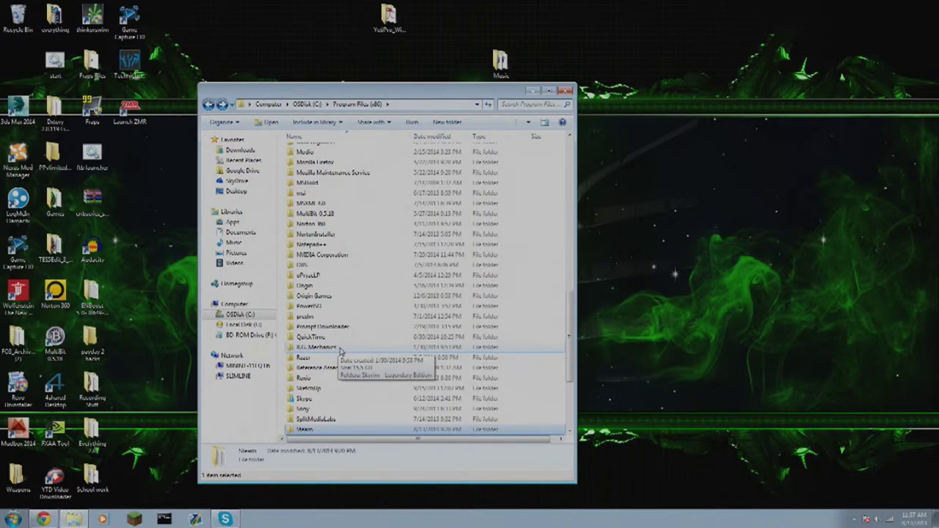
pyautogui.doubleClick(341, 350)
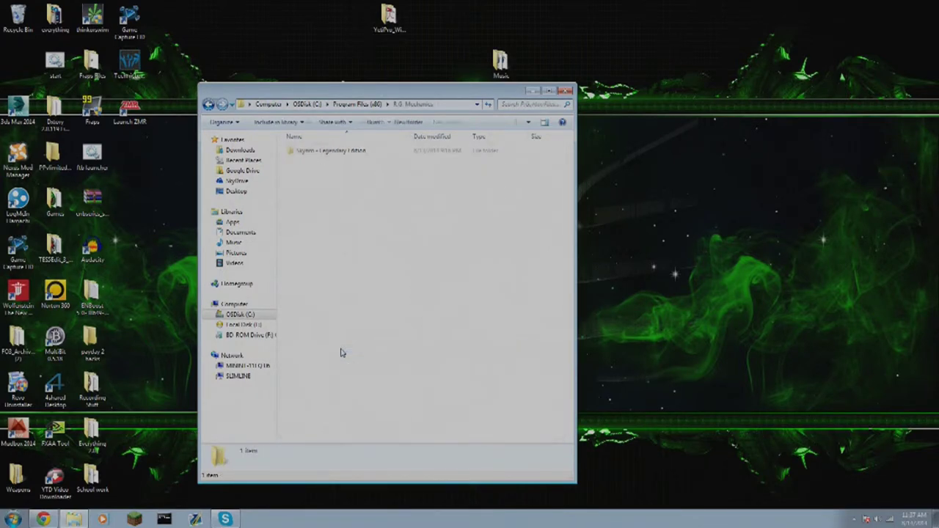
pyautogui.doubleClick(345, 152)
pyautogui.scroll(-5, 348, 162)
pyautogui.scroll(-6, 381, 213)
pyautogui.scroll(-6, 403, 250)
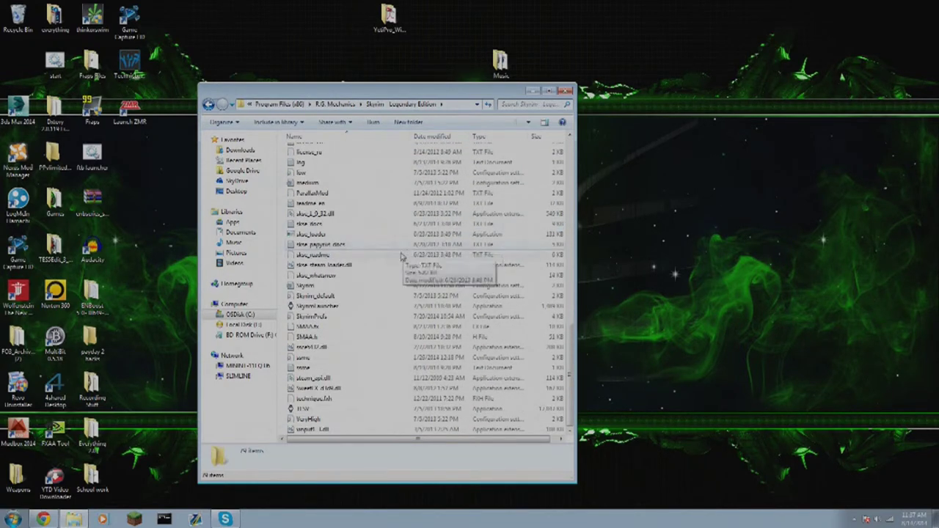
pyautogui.scroll(5, 403, 254)
pyautogui.scroll(6, 400, 257)
pyautogui.scroll(6, 404, 246)
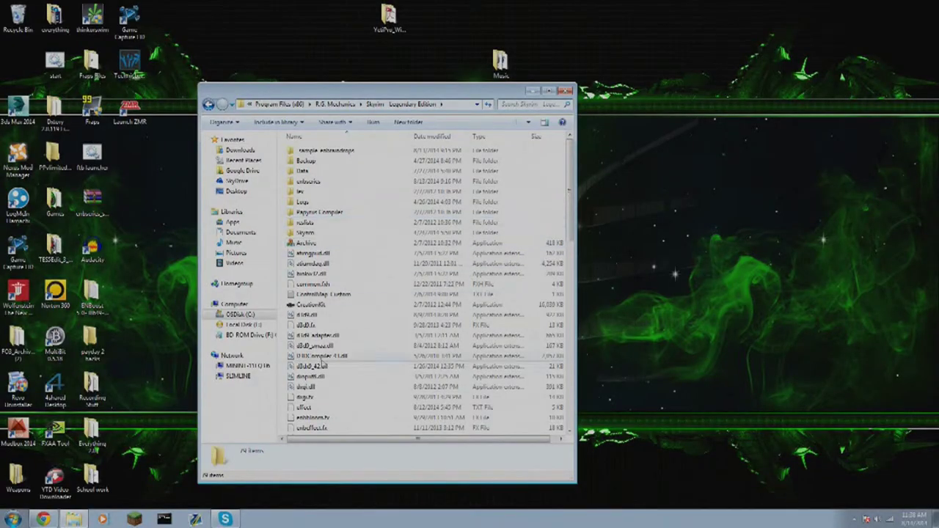
pyautogui.click(43, 519)
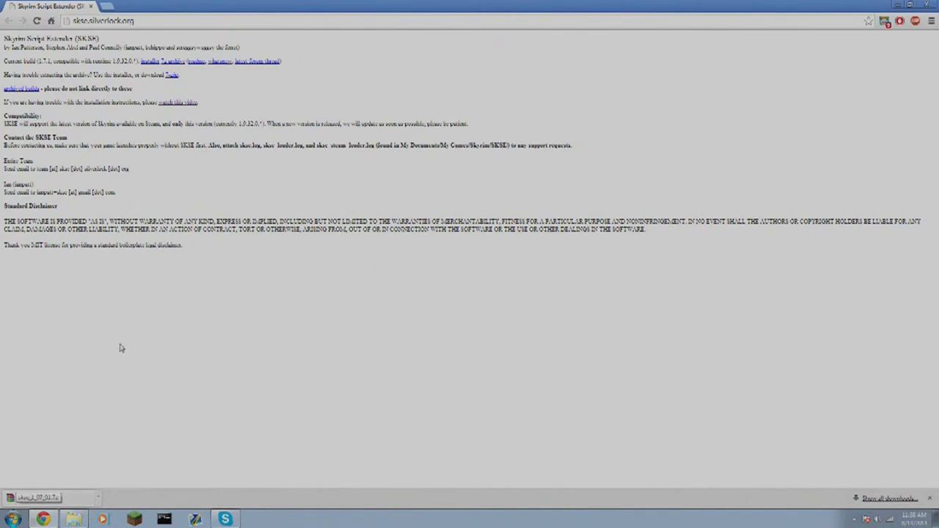
# Select the downloaded SKSE 7z archive in Chrome's download bar on skse.silverlock.org
pyautogui.click(46, 502)
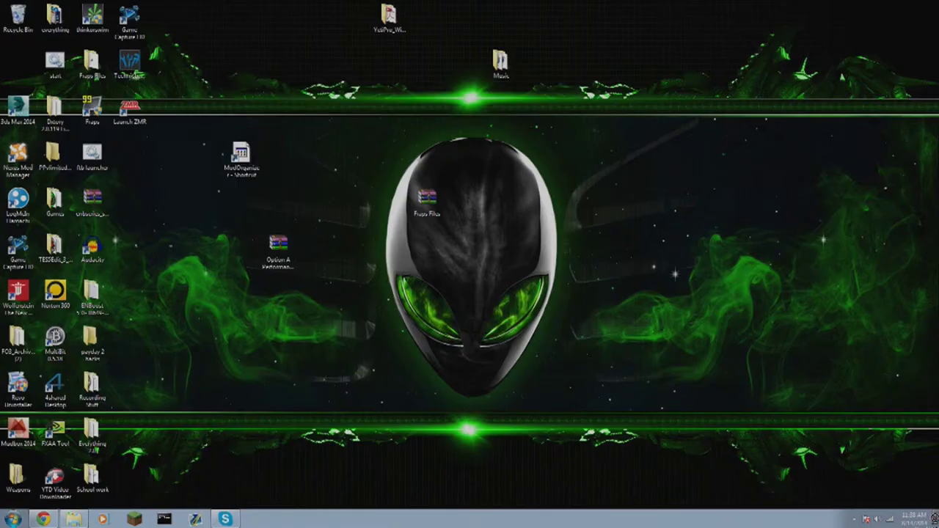
# Drop the SKSE archive on the desktop and extract it into a skse_1_07_01 folder
pyautogui.moveTo(927, 521); pyautogui.dragTo(369, 167)
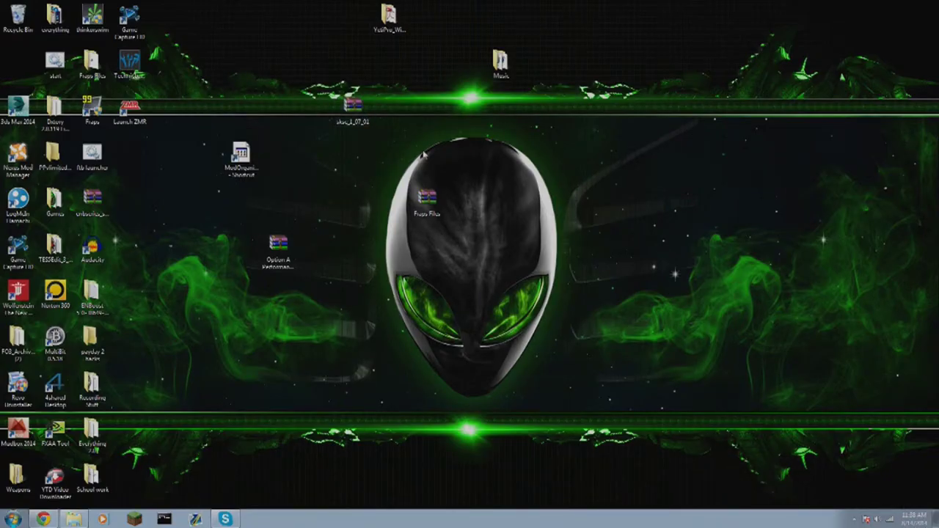
pyautogui.rightClick(346, 111)
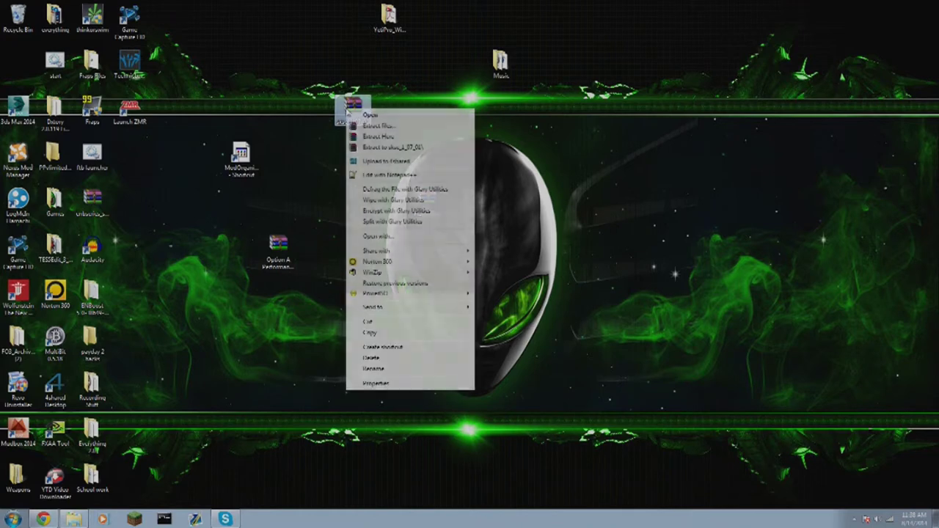
pyautogui.click(393, 147)
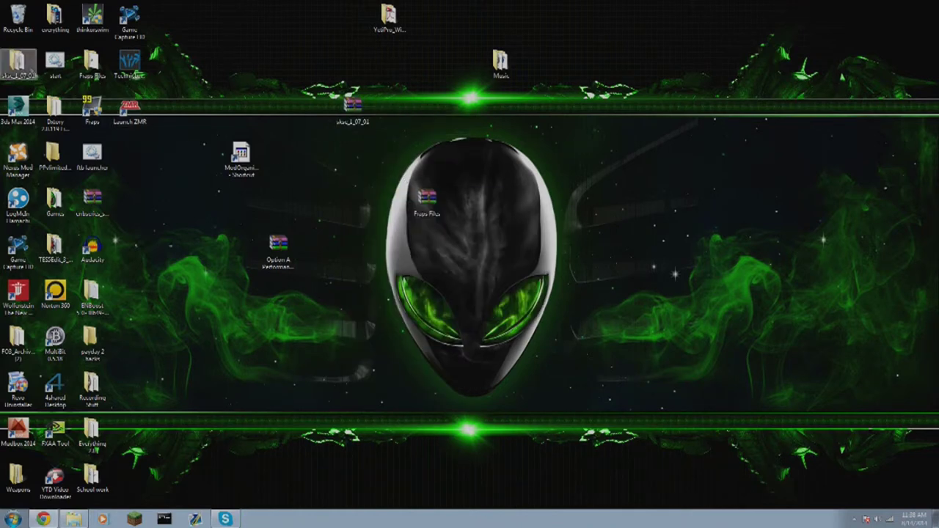
pyautogui.moveTo(419, 107); pyautogui.dragTo(413, 112)
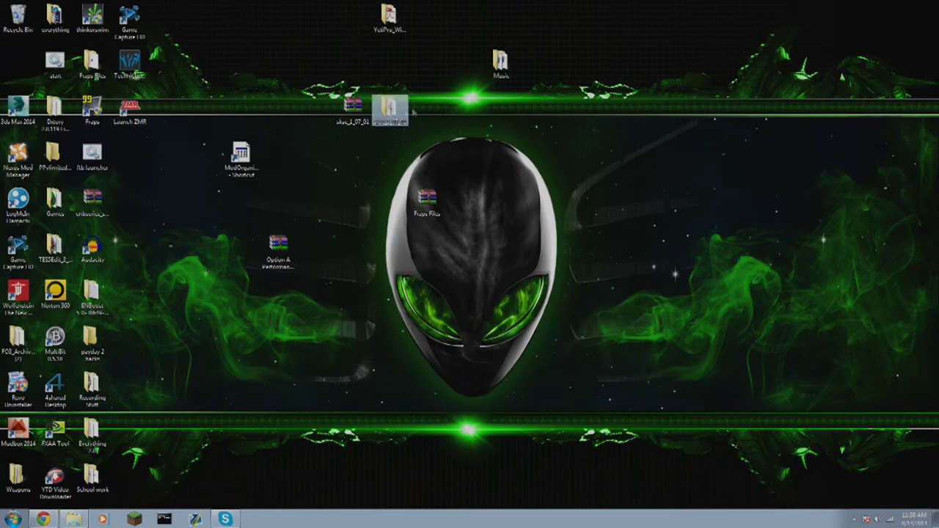
# Open the extracted skse folder on the right side and delete the downloaded archive
pyautogui.doubleClick(389, 110)
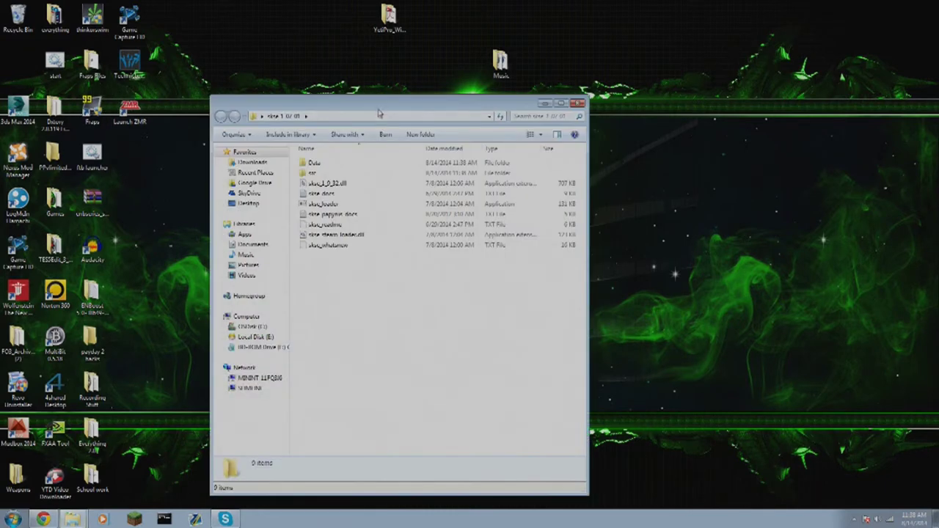
pyautogui.moveTo(403, 95); pyautogui.dragTo(649, 67)
pyautogui.click(353, 108)
pyautogui.rightClick(352, 108)
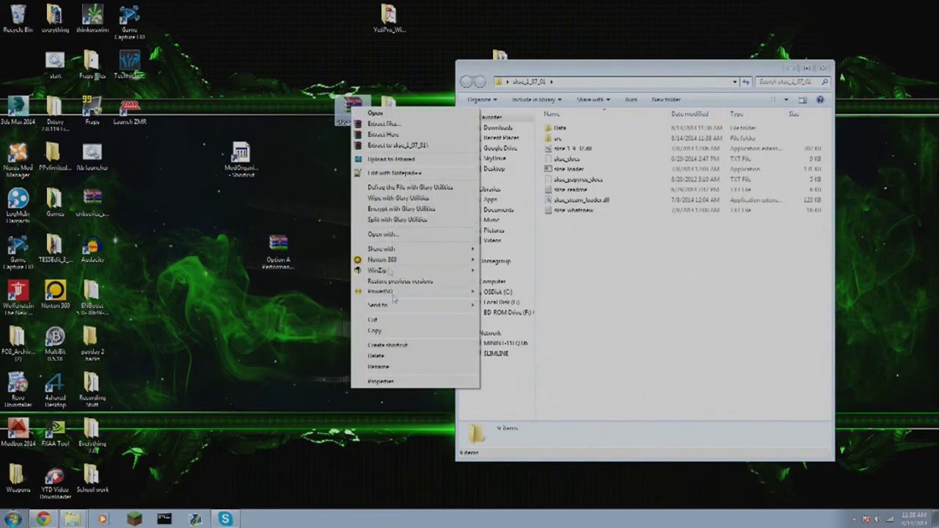
pyautogui.click(400, 363)
pyautogui.click(508, 299)
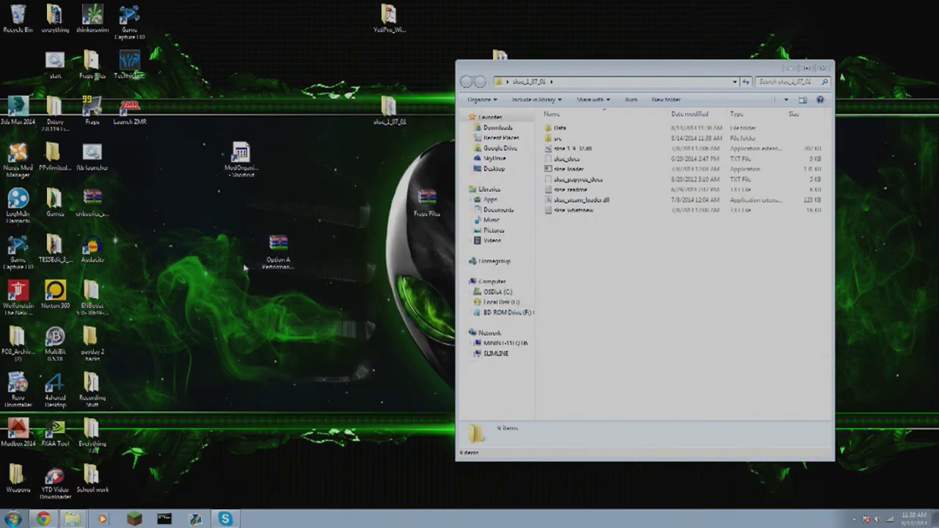
pyautogui.moveTo(72, 519)
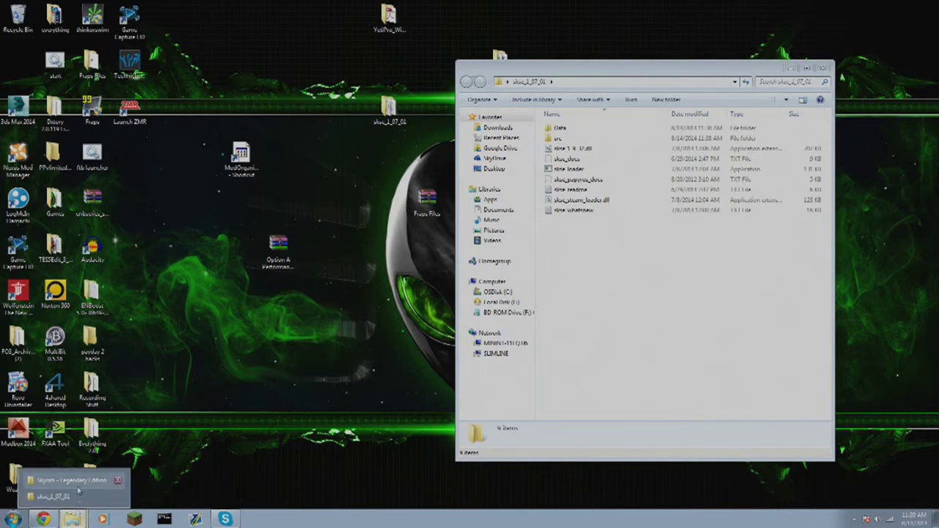
# Restore the Skyrim - Legendary Edition folder window and snap it to the left half
pyautogui.click(78, 486)
pyautogui.moveTo(411, 91); pyautogui.dragTo(287, 4)
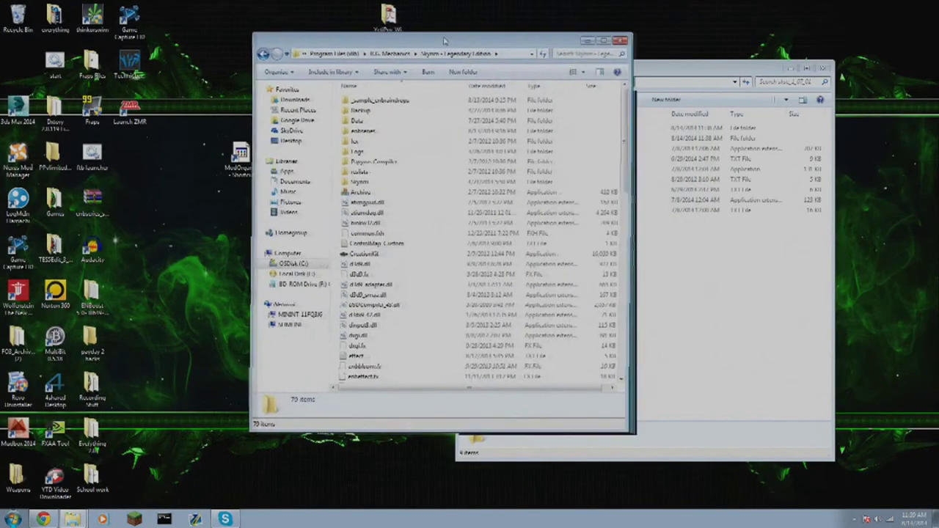
pyautogui.moveTo(511, 5); pyautogui.dragTo(242, 16)
pyautogui.click(270, 169)
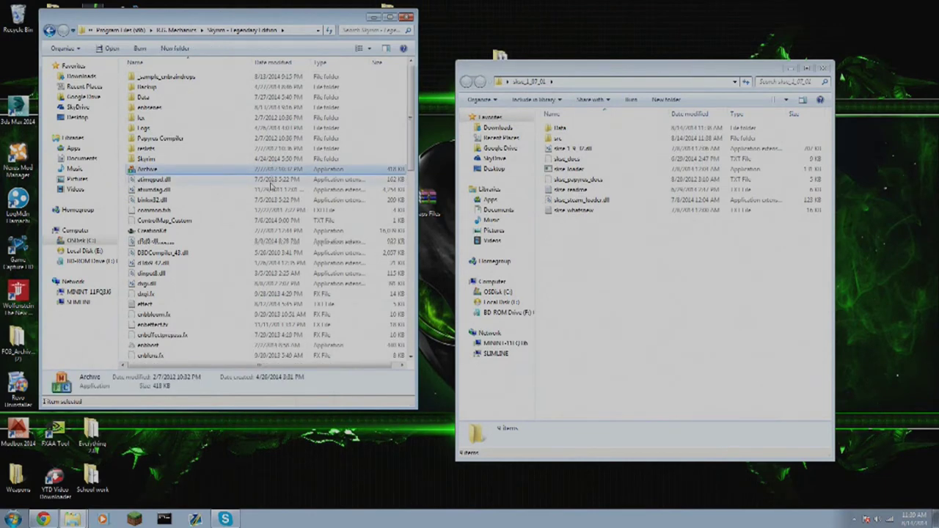
# Scroll through the Skyrim folder and select all nine extracted SKSE items
pyautogui.scroll(-8, 275, 183)
pyautogui.scroll(-8, 284, 194)
pyautogui.scroll(-1, 283, 194)
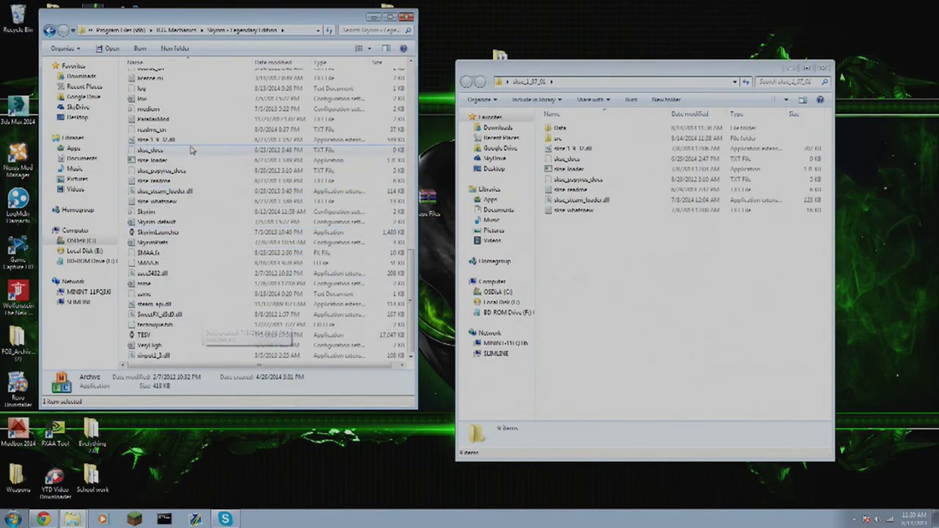
pyautogui.scroll(7, 250, 252)
pyautogui.scroll(8, 250, 252)
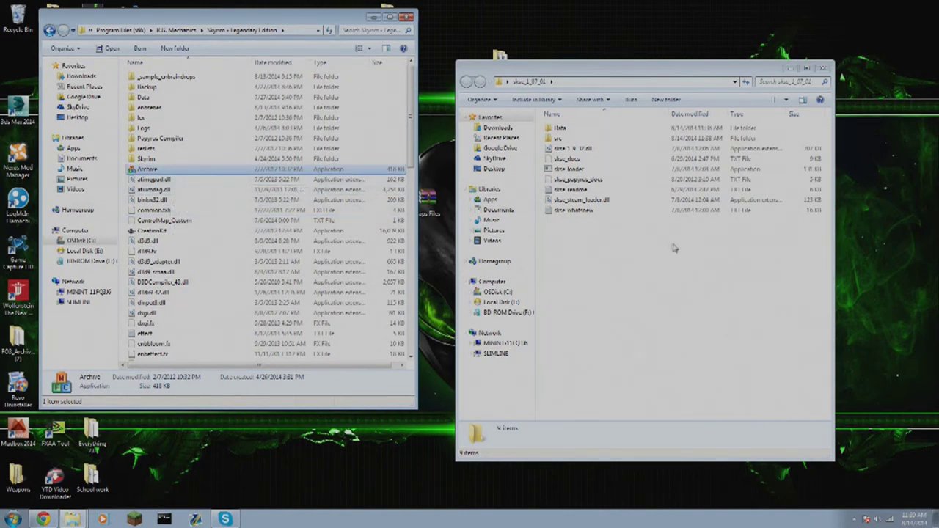
pyautogui.moveTo(608, 229); pyautogui.dragTo(602, 124)
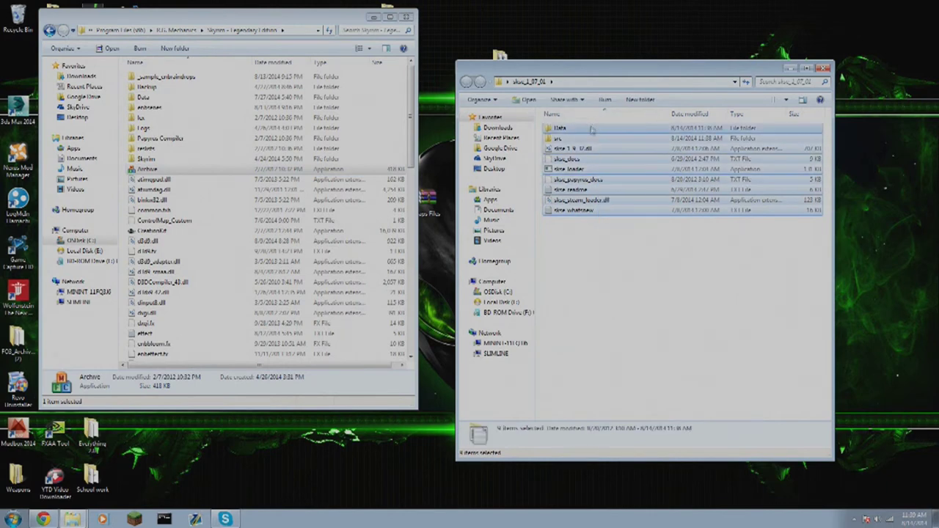
# Move the SKSE items into the Skyrim folder, replacing files, merging Data, and granting admin permission
pyautogui.moveTo(600, 199)
pyautogui.mouseDown()
pyautogui.moveTo(706, 157)
pyautogui.moveTo(120, 220)
pyautogui.mouseUp()
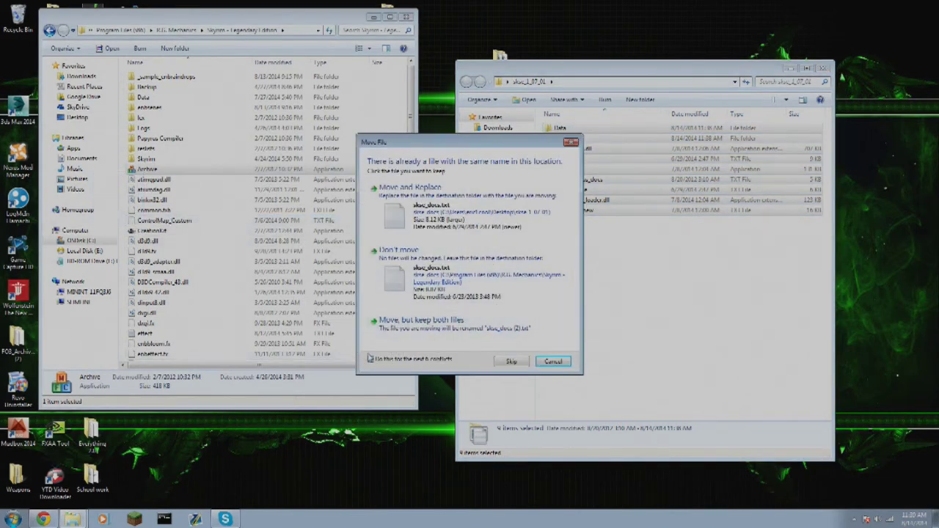
pyautogui.click(455, 212)
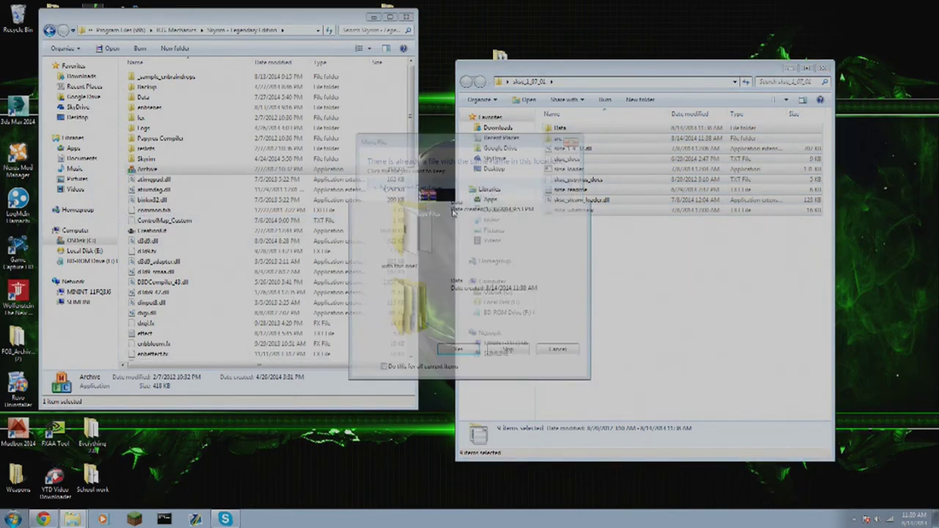
pyautogui.click(384, 365)
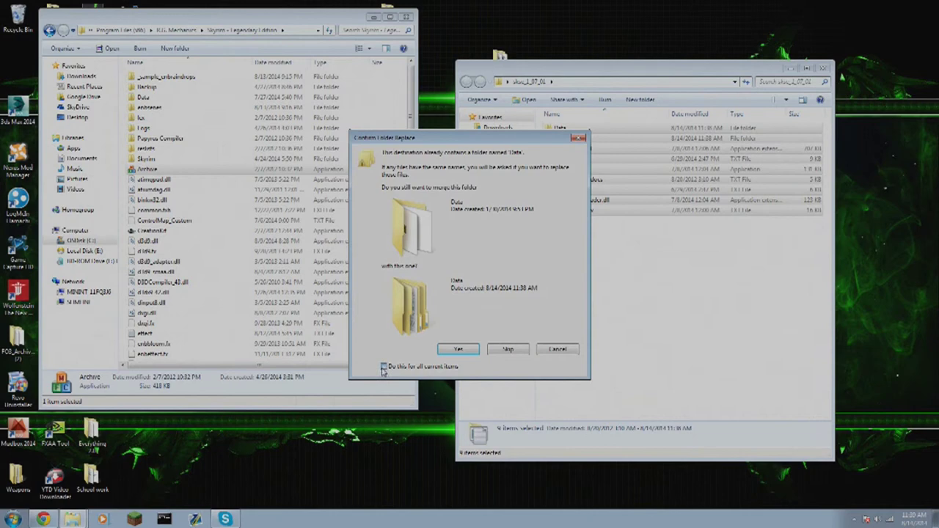
pyautogui.click(459, 349)
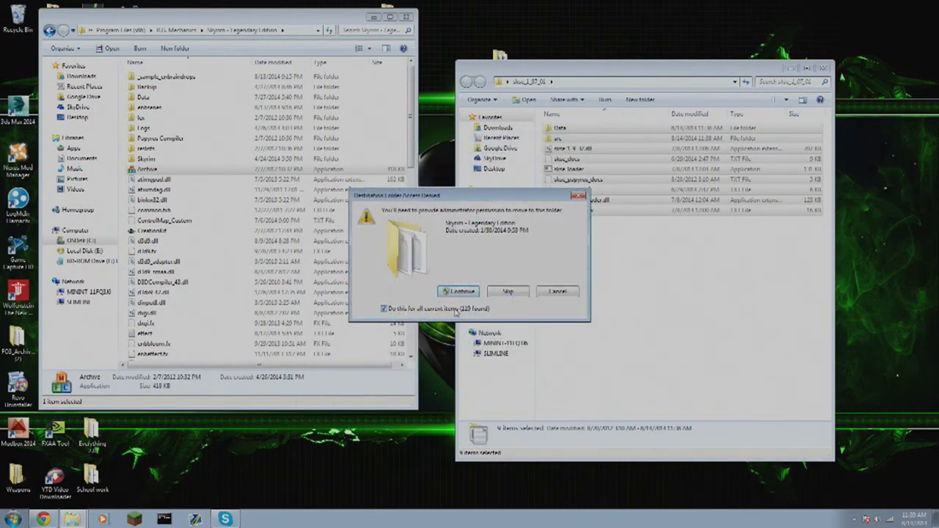
pyautogui.click(449, 292)
pyautogui.click(458, 293)
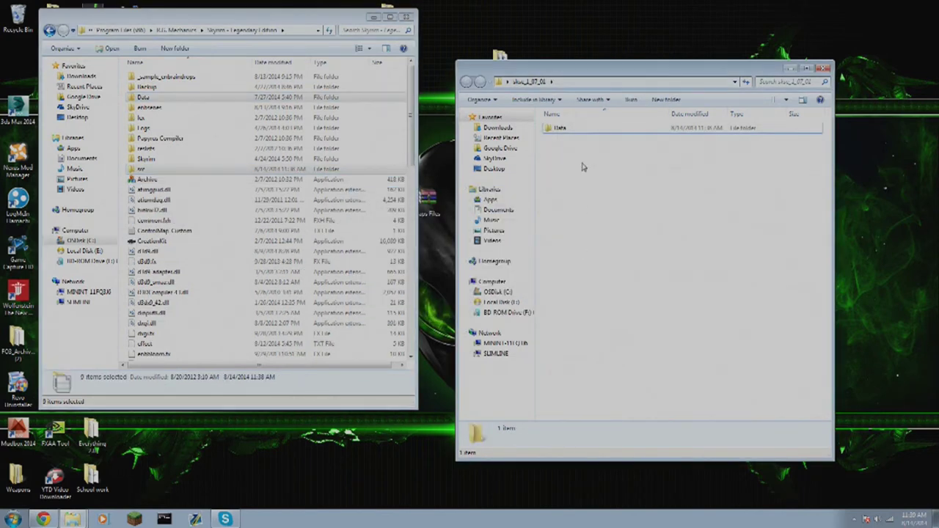
# Check the leftover Data > scripts folder, close both windows, and open Explorer on Libraries
pyautogui.doubleClick(571, 130)
pyautogui.click(571, 130)
pyautogui.doubleClick(571, 130)
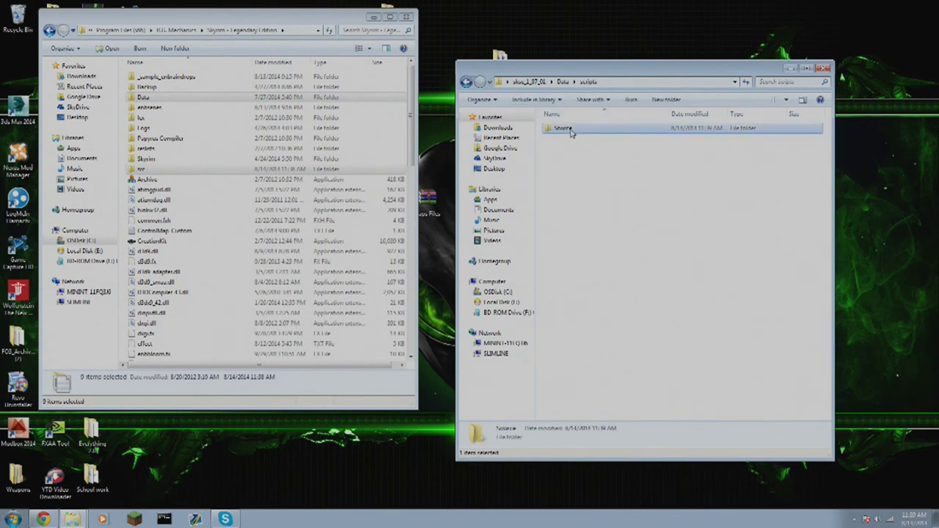
pyautogui.click(466, 82)
pyautogui.click(466, 83)
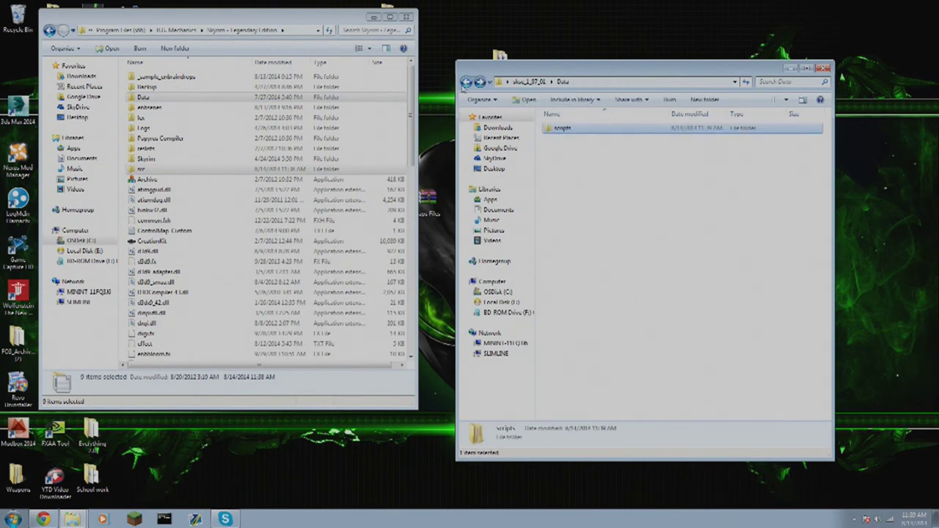
pyautogui.click(823, 69)
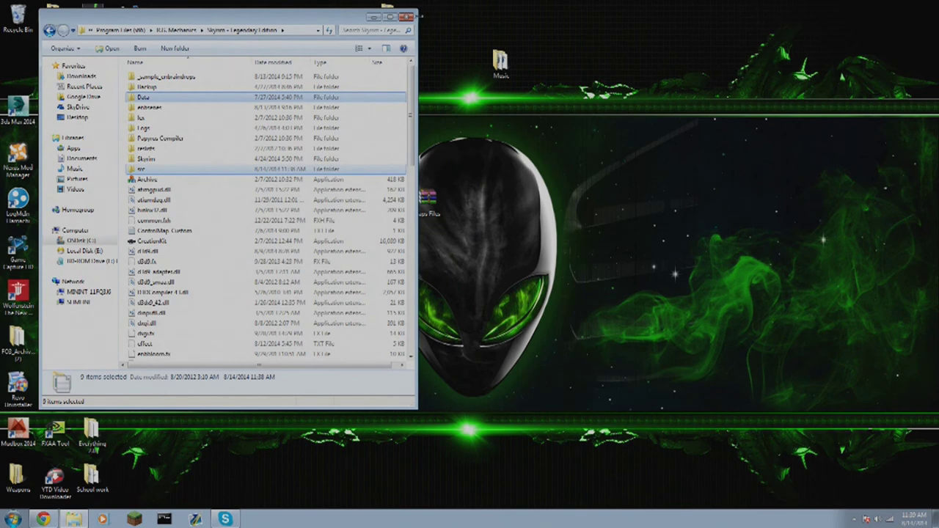
pyautogui.click(406, 16)
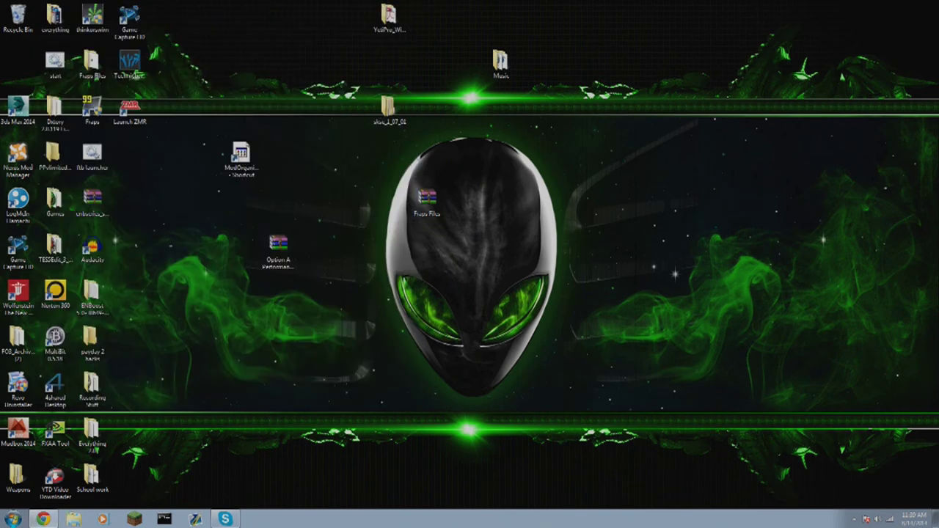
pyautogui.click(73, 519)
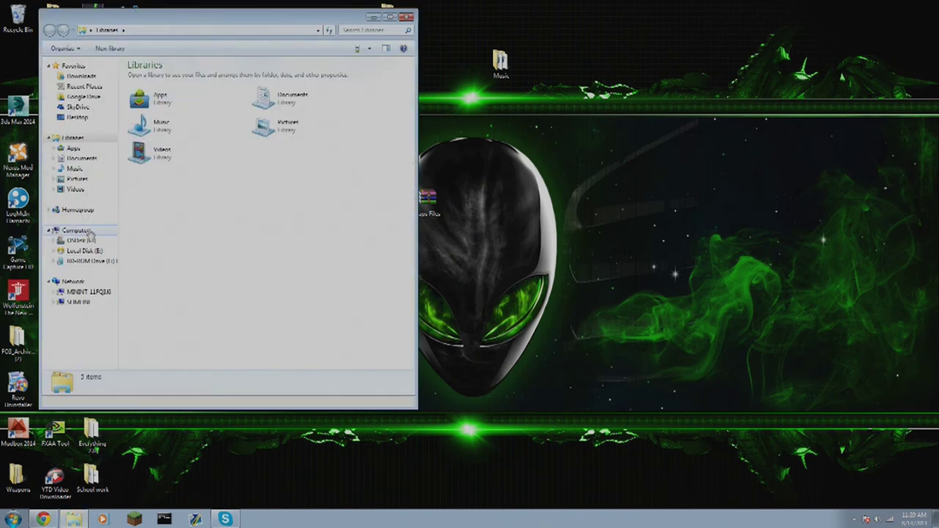